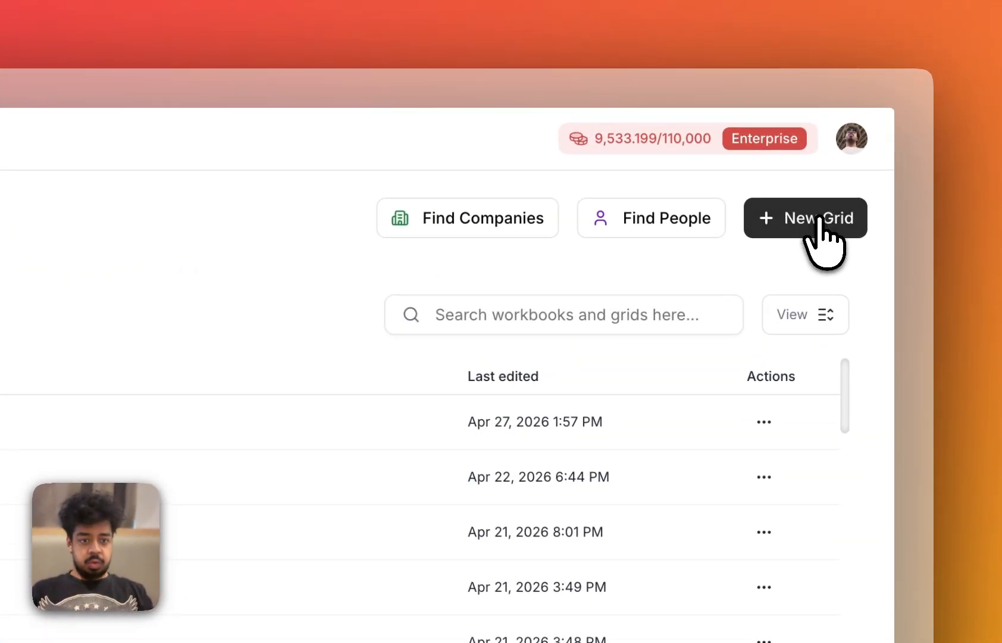
# Start a new grid that uses BitScale APIs as its data source.
pyautogui.click(820, 226)
pyautogui.scroll(-5, 143, 574)
pyautogui.scroll(2, 149, 572)
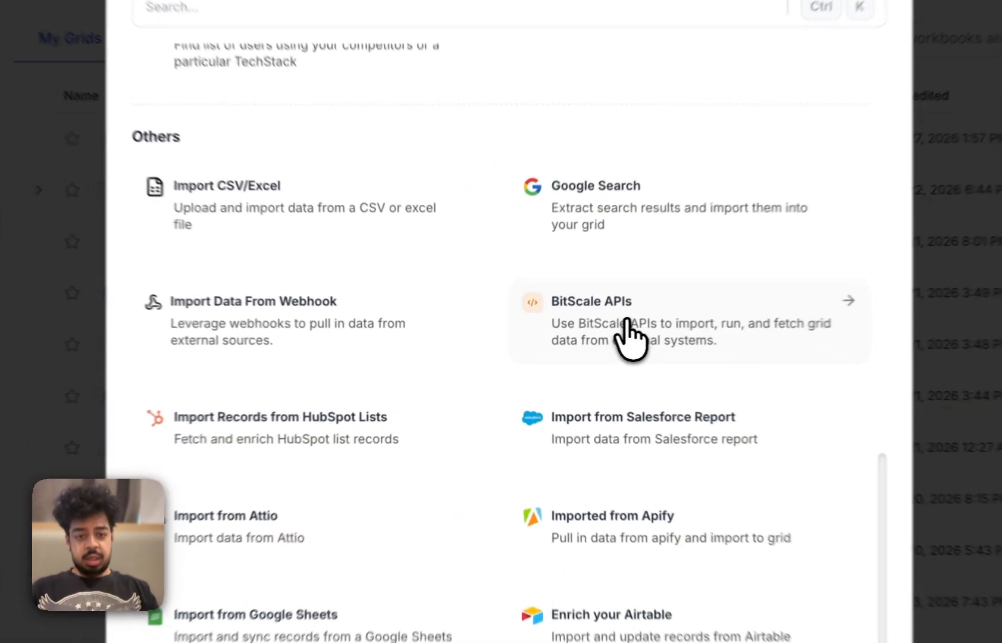
pyautogui.click(568, 354)
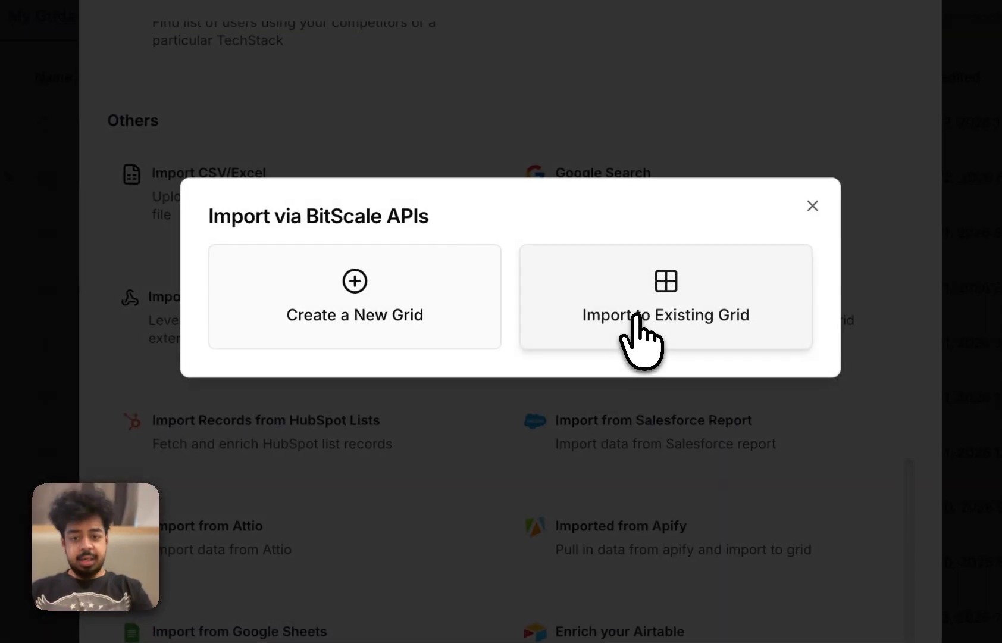
pyautogui.click(366, 313)
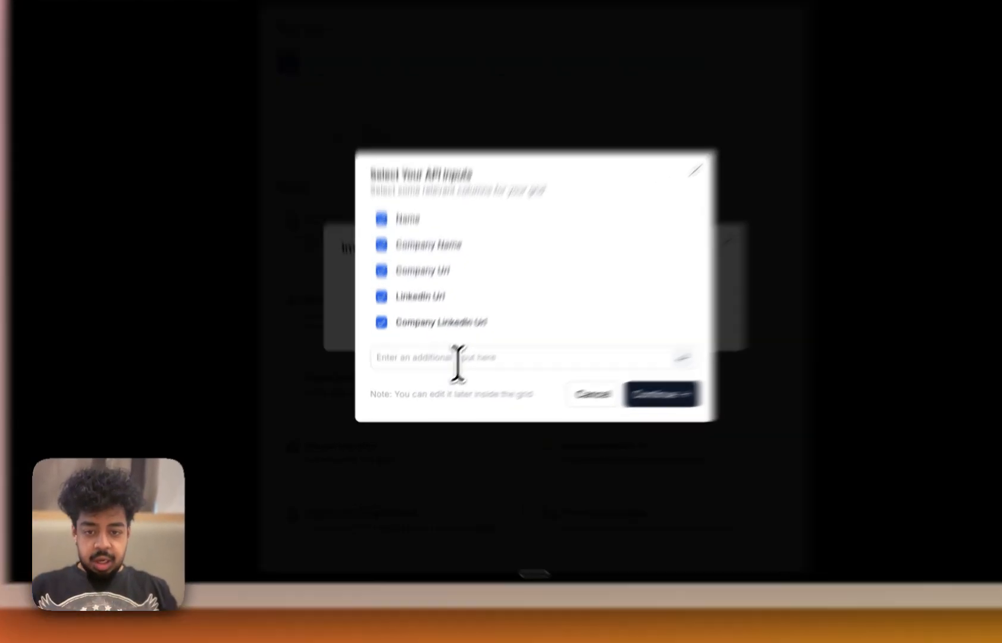
# Add an extra API input named test alongside the five preselected ones and create the grid.
pyautogui.click(442, 380)
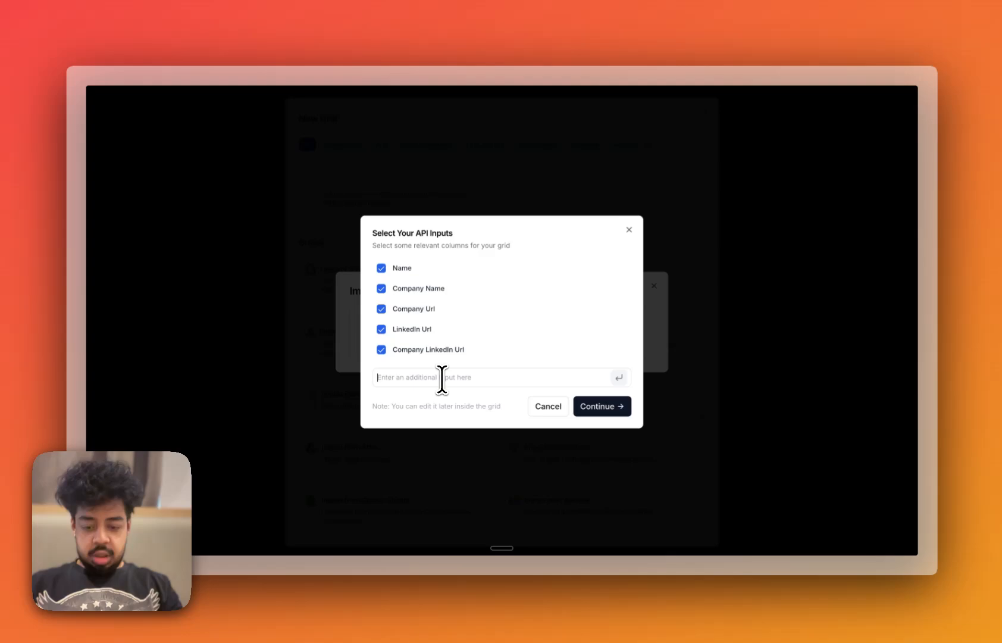
pyautogui.write('test')
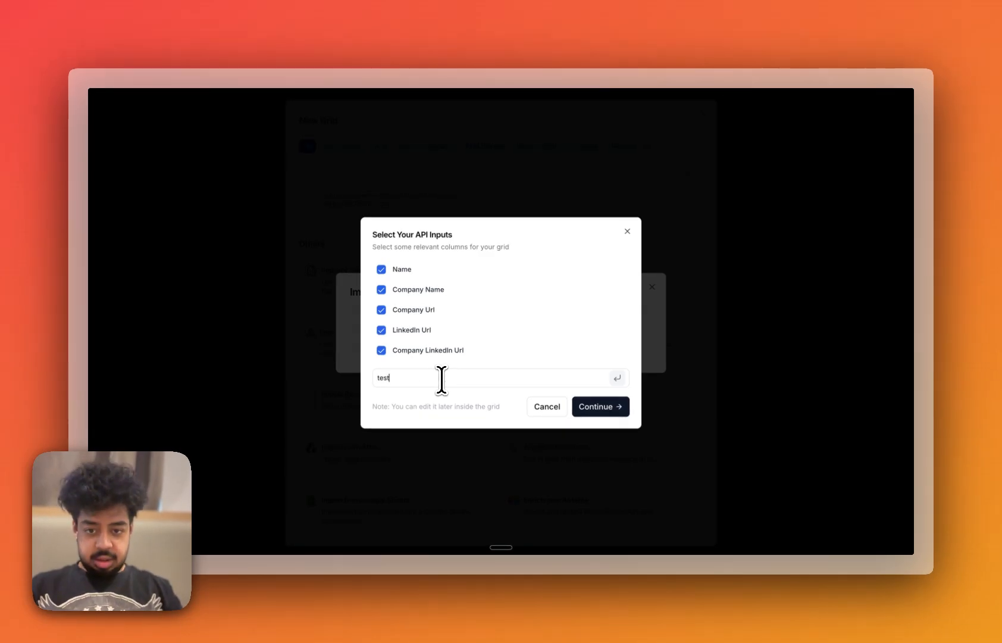
pyautogui.press('Return')
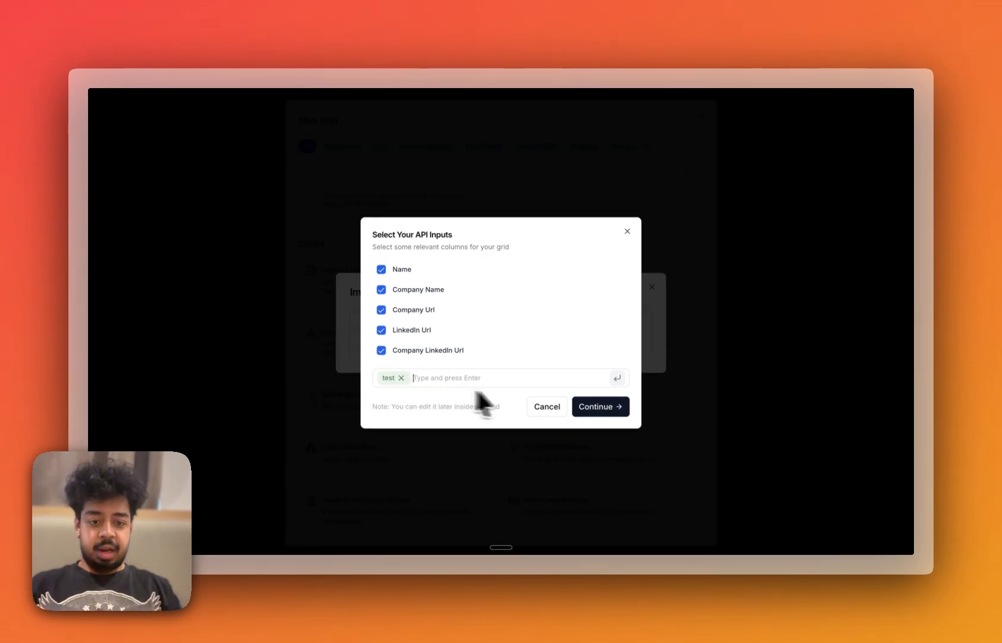
pyautogui.click(599, 407)
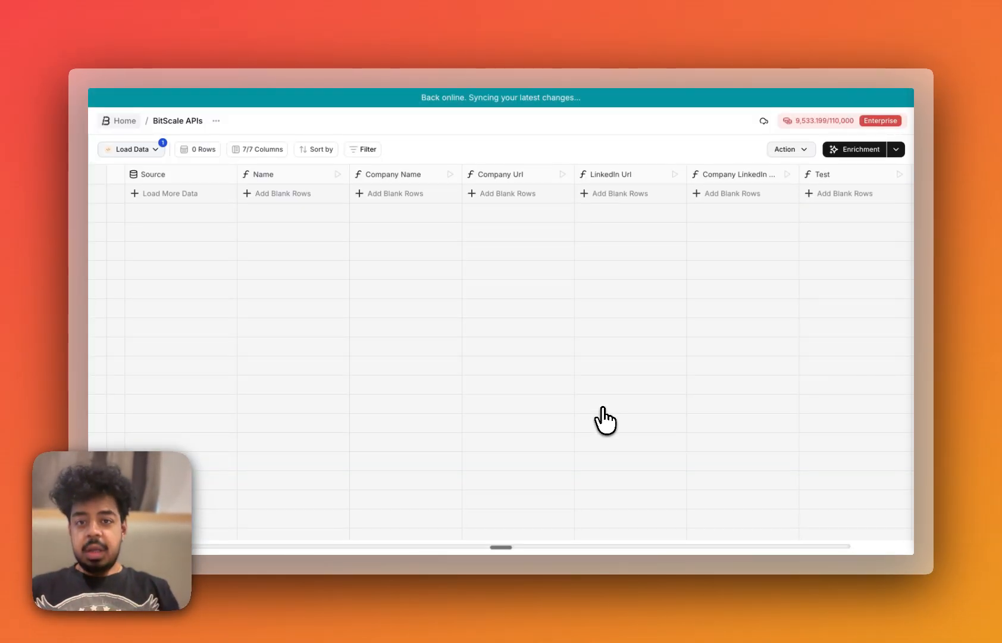
# View the sample cURL request of the grid's BitScale APIs data source, then close it.
pyautogui.click(152, 150)
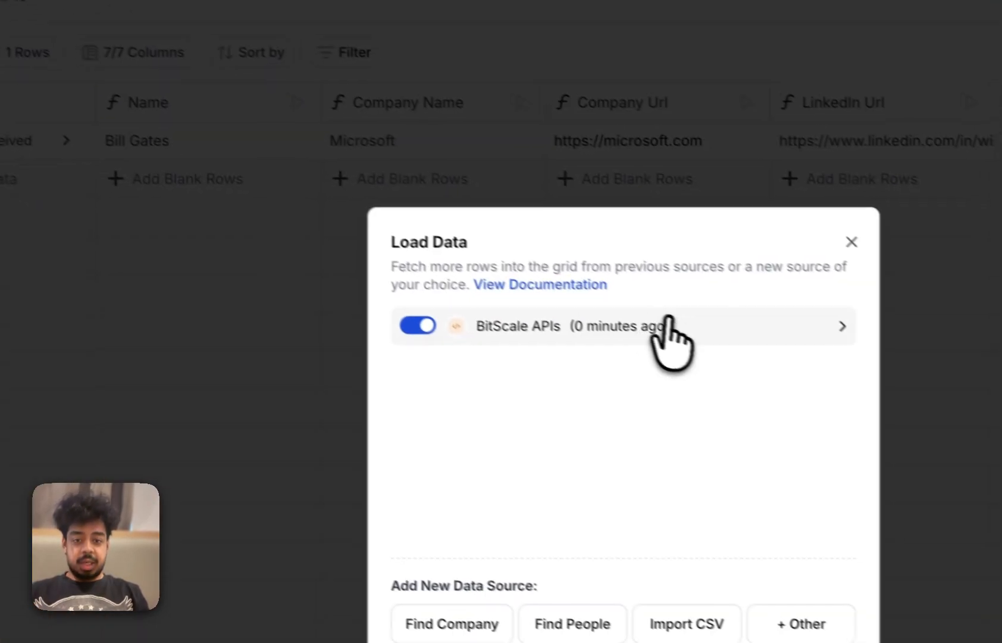
pyautogui.click(954, 465)
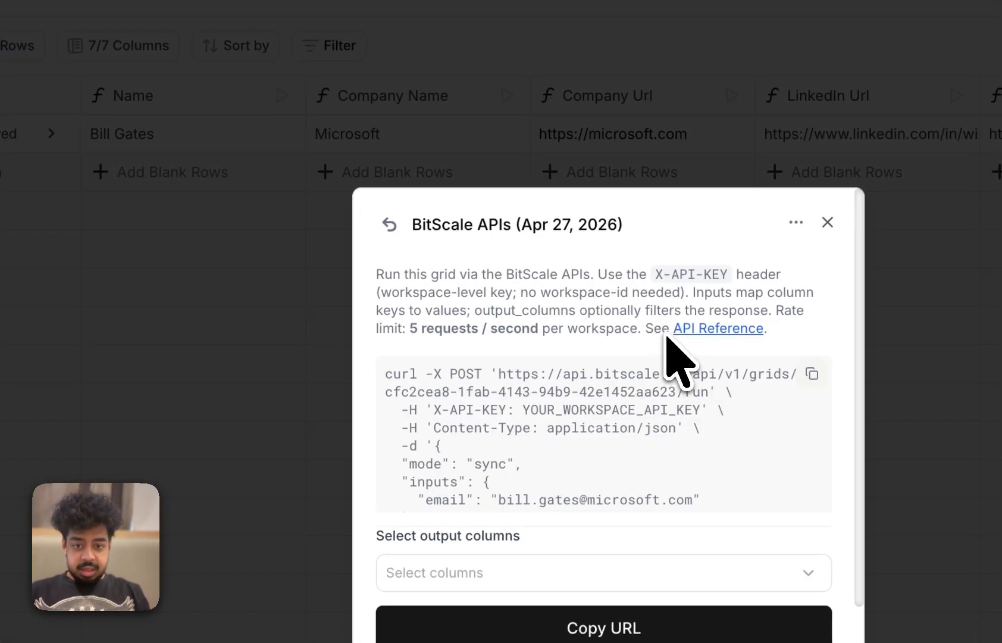
pyautogui.scroll(-2, 678, 416)
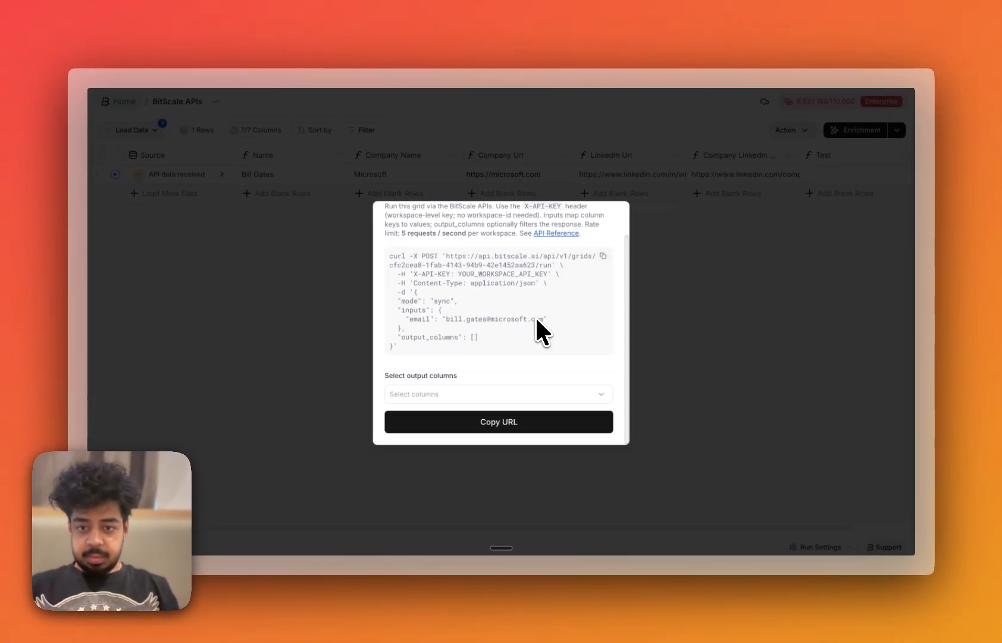
pyautogui.scroll(2, 567, 305)
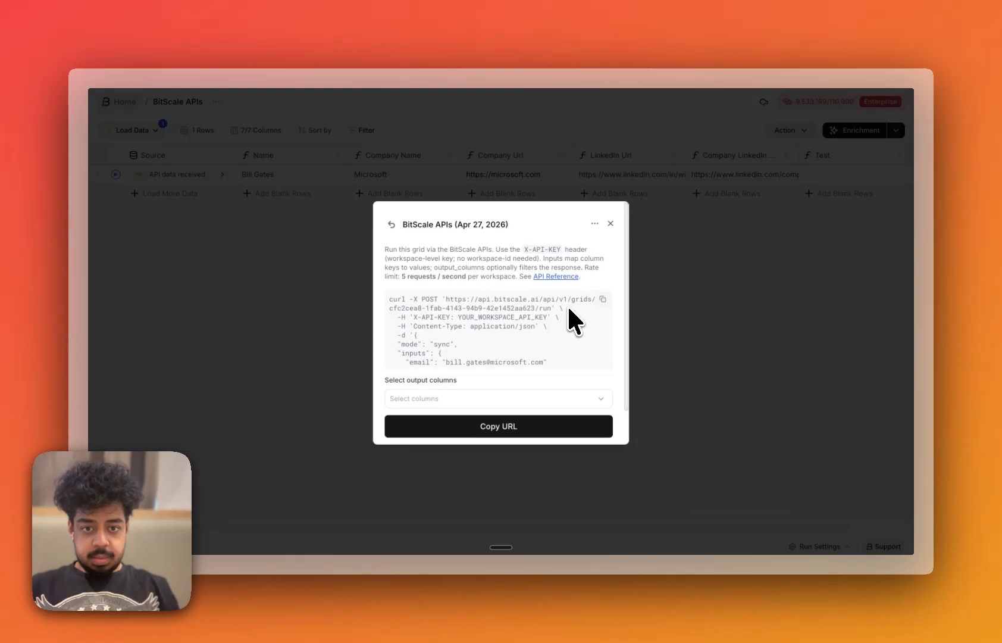
pyautogui.scroll(-2, 567, 304)
pyautogui.click(660, 222)
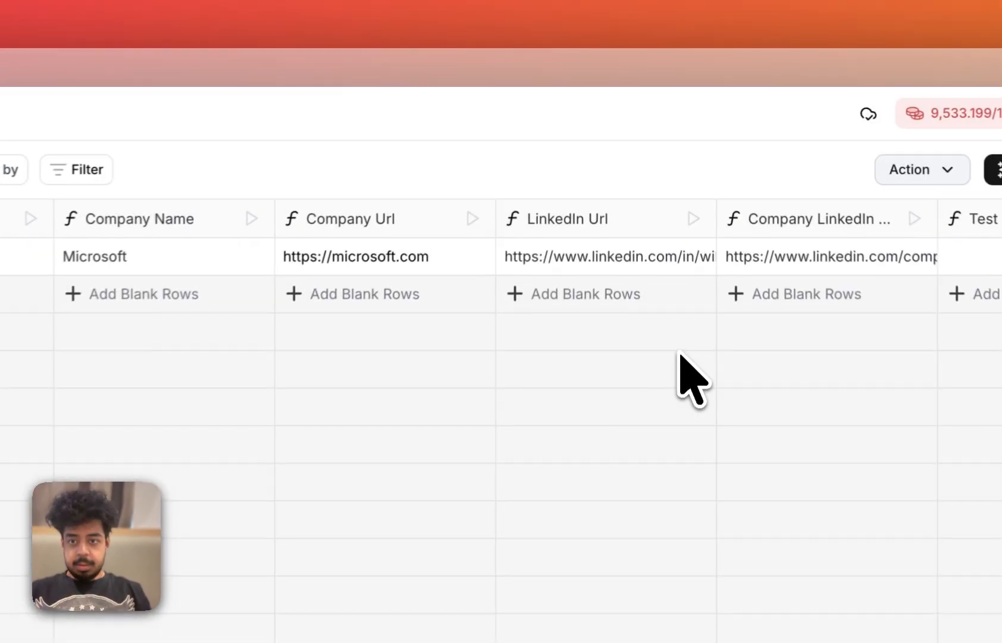
# Inspect the data received in the API source cell, then look through the grid's input and enrichment columns.
pyautogui.click(360, 298)
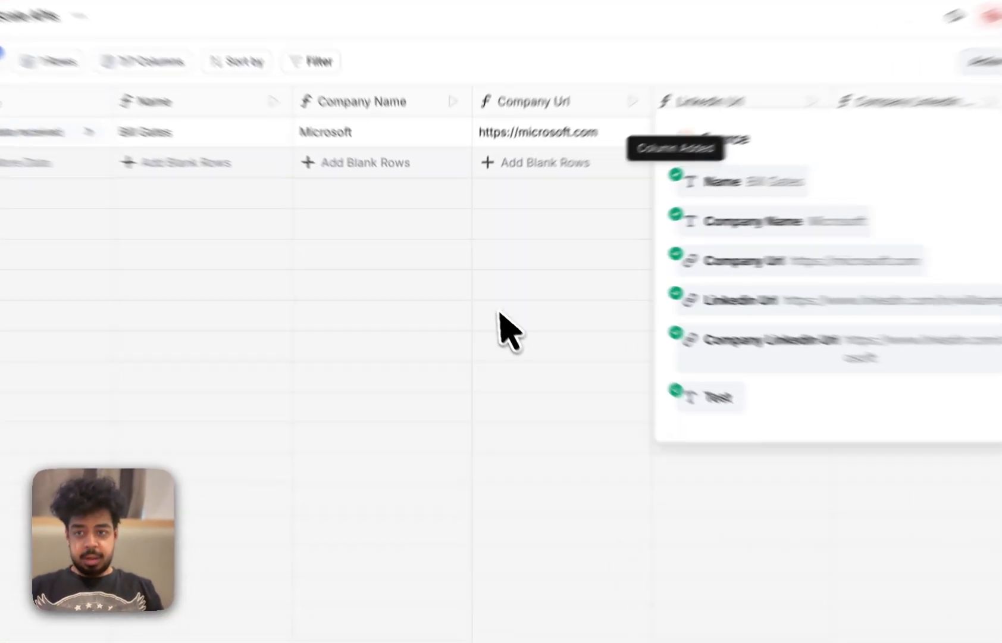
pyautogui.click(478, 288)
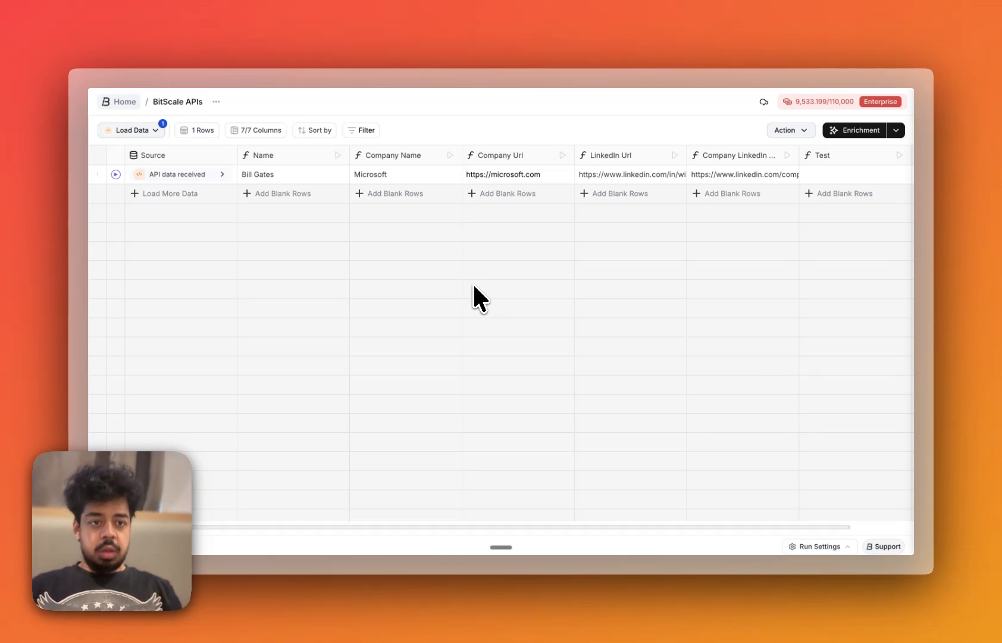
pyautogui.hscroll(2, 473, 282)
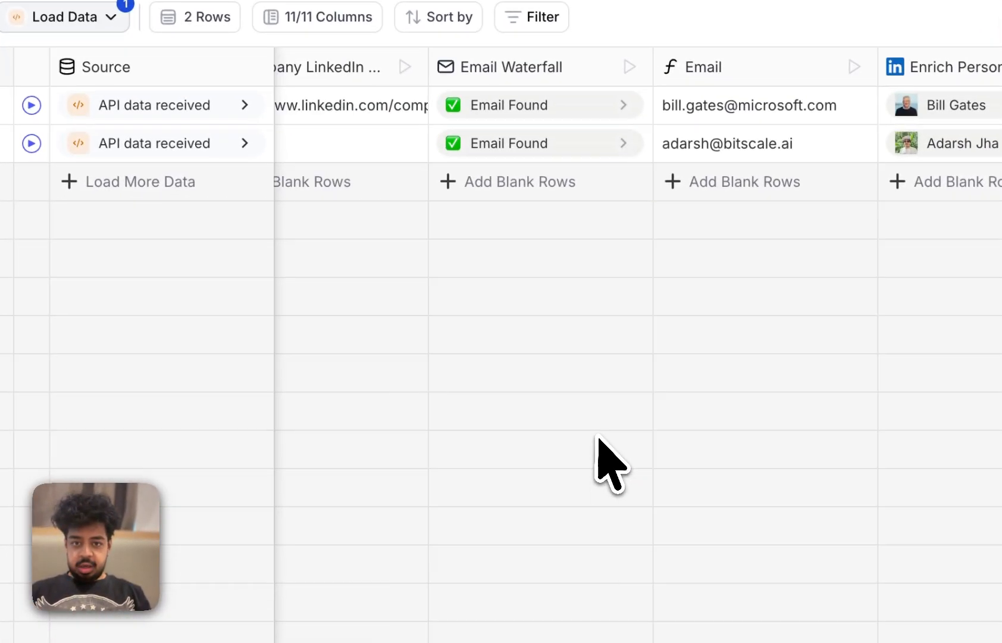
pyautogui.hscroll(-5, 640, 624)
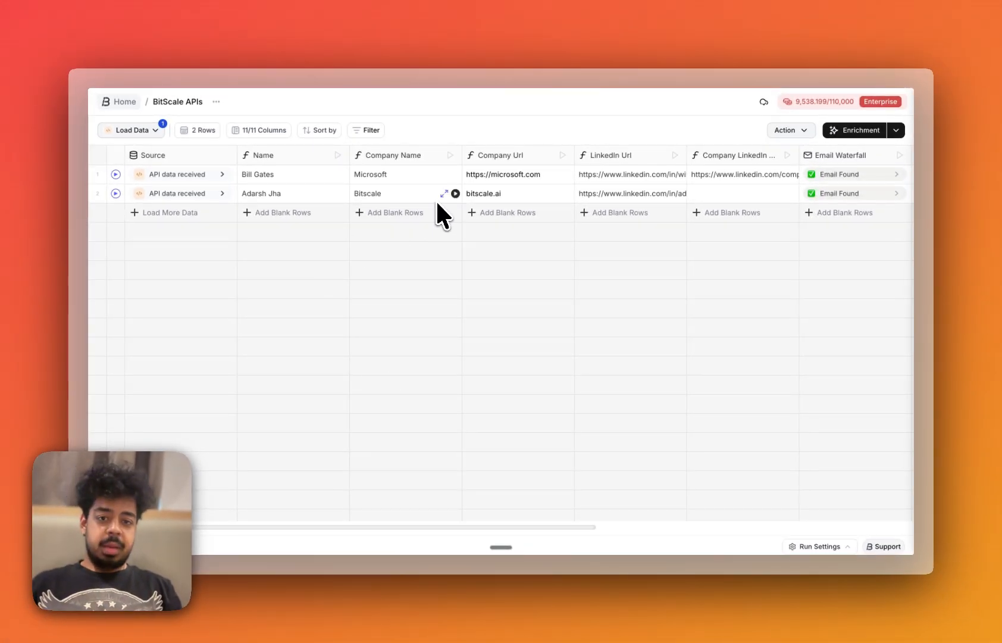
pyautogui.hscroll(8, 512, 278)
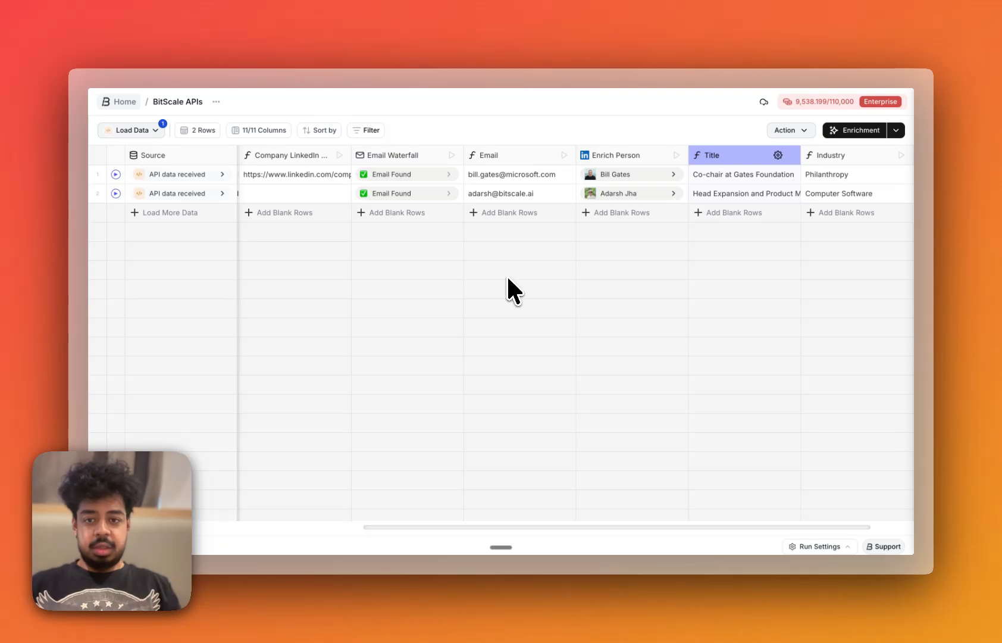
pyautogui.hscroll(3, 500, 285)
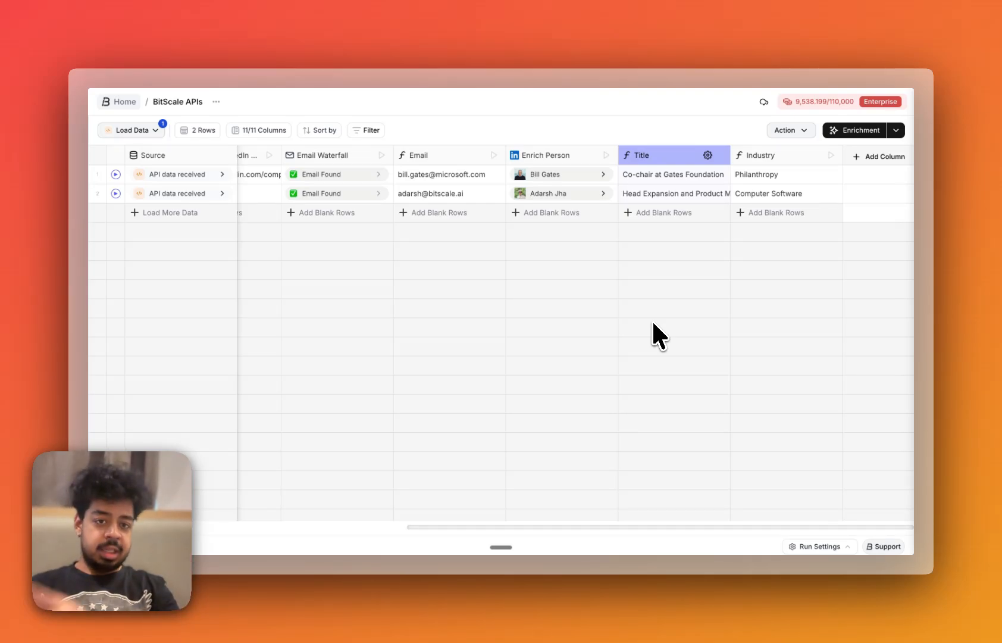
# Open the BitScale APIs source of the enriched grid and read through its cURL request.
pyautogui.hscroll(-10, 651, 319)
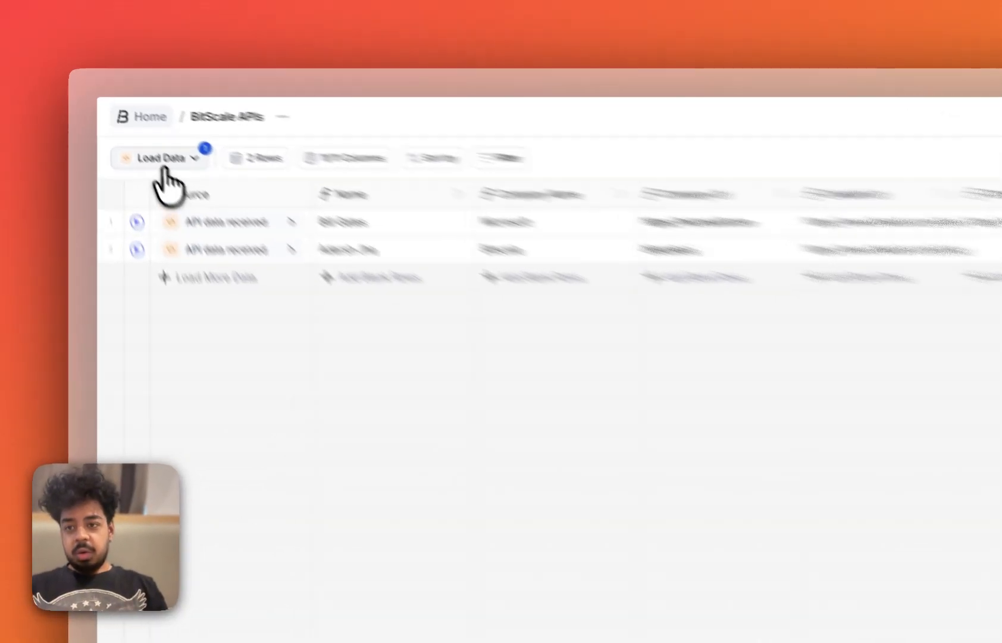
pyautogui.click(135, 131)
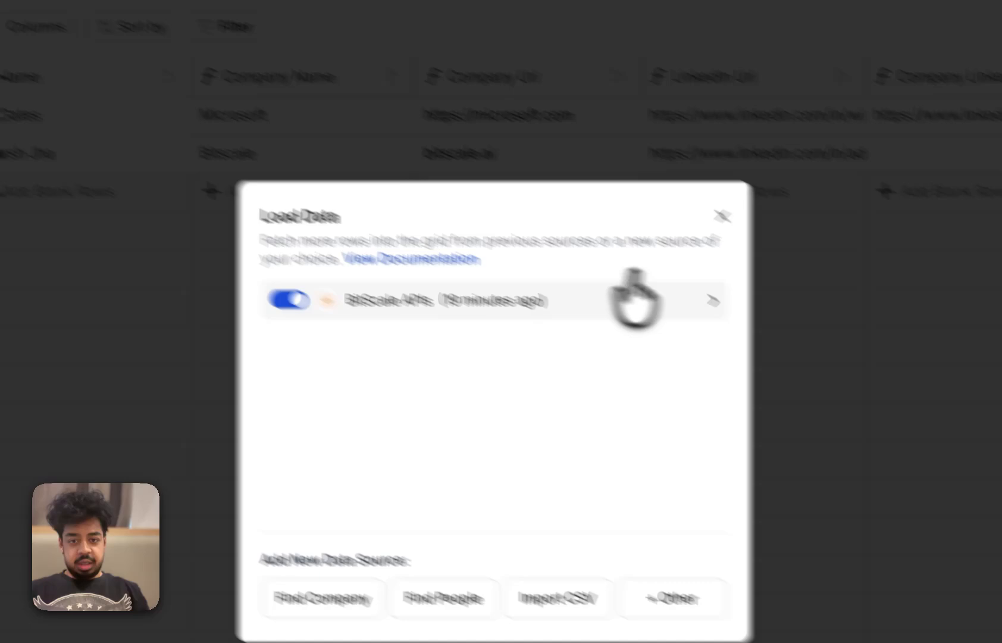
pyautogui.click(633, 298)
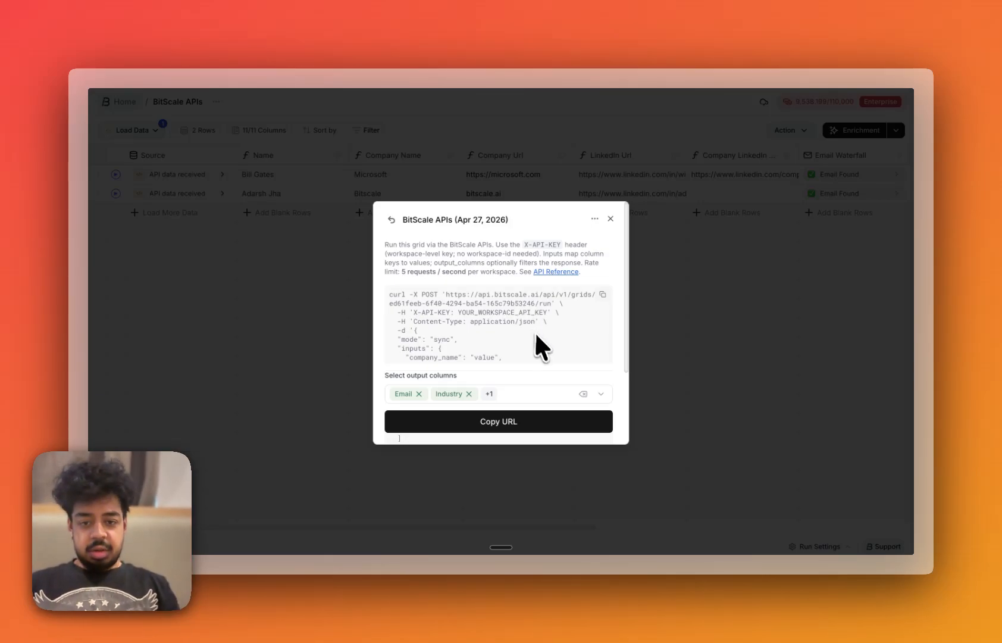
pyautogui.scroll(-4, 534, 332)
pyautogui.scroll(2, 540, 341)
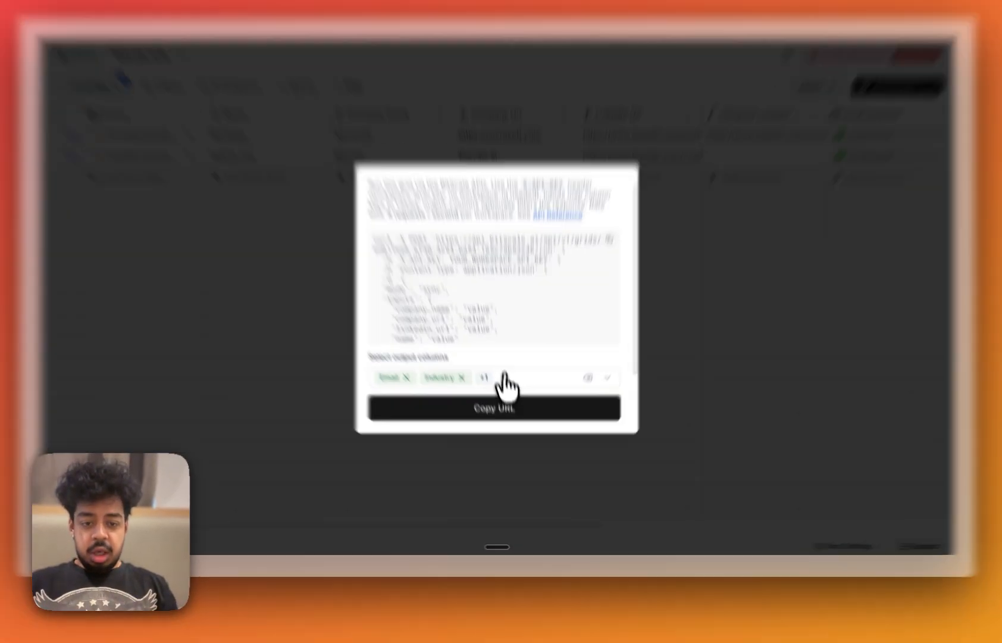
# Check which output columns are selected for the API response and compare them with the output_columns entries in the request.
pyautogui.click(513, 396)
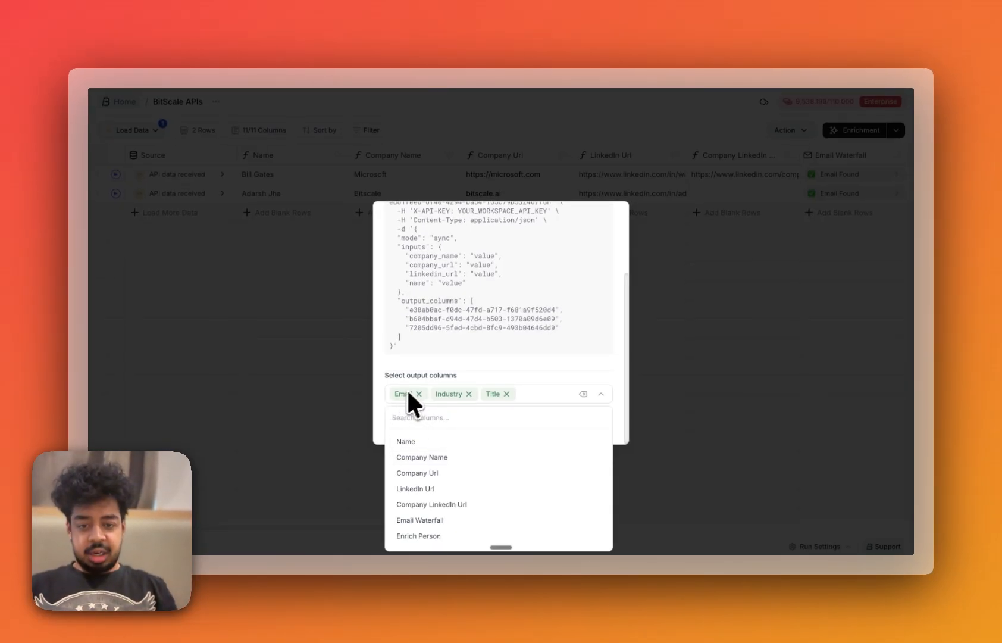
pyautogui.click(514, 362)
pyautogui.scroll(2, 520, 359)
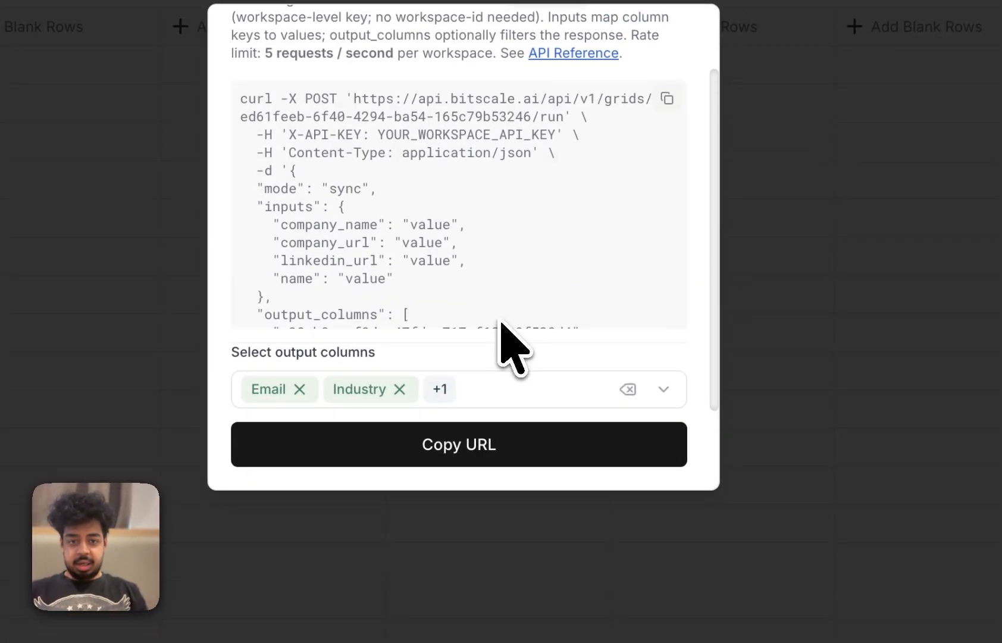
pyautogui.scroll(-3, 501, 323)
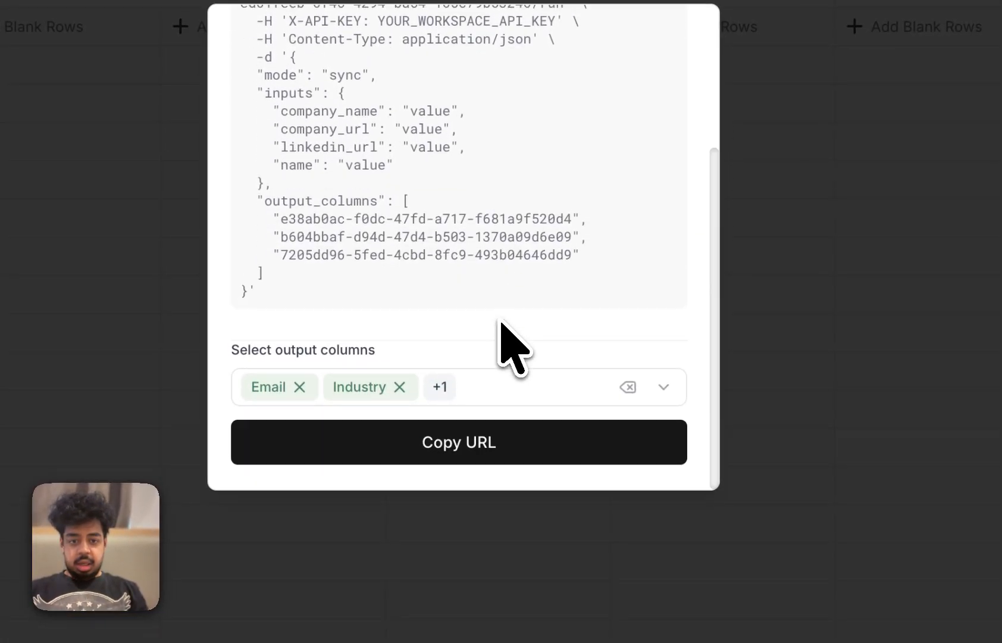
pyautogui.scroll(3, 501, 326)
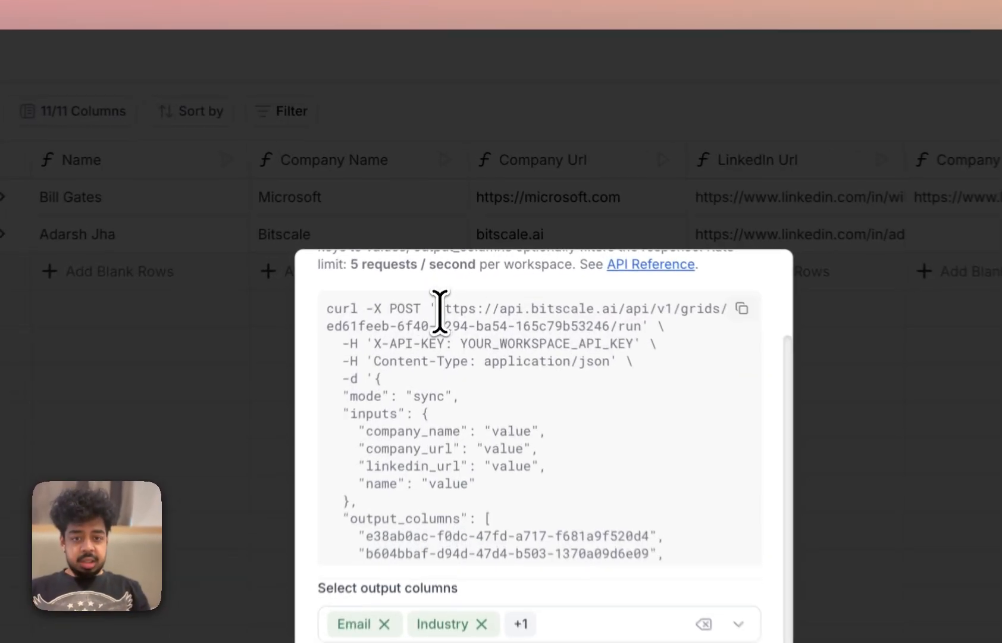
# Highlight the endpoint URL and the X-API-KEY header in the cURL request and review its inputs and output columns.
pyautogui.moveTo(446, 232); pyautogui.dragTo(524, 244)
pyautogui.moveTo(597, 339); pyautogui.dragTo(646, 333)
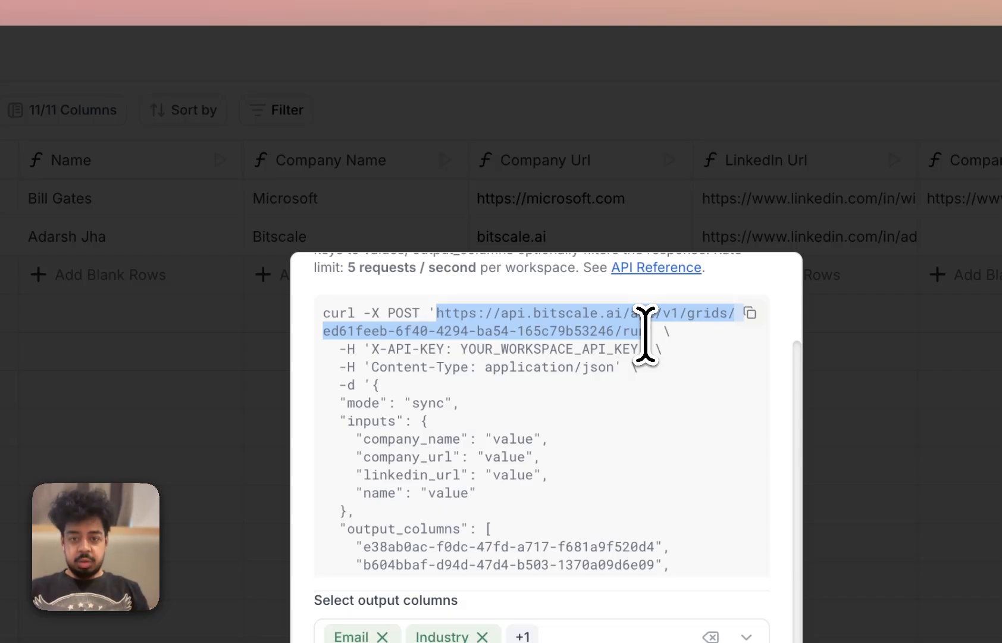
pyautogui.moveTo(370, 349); pyautogui.dragTo(443, 354)
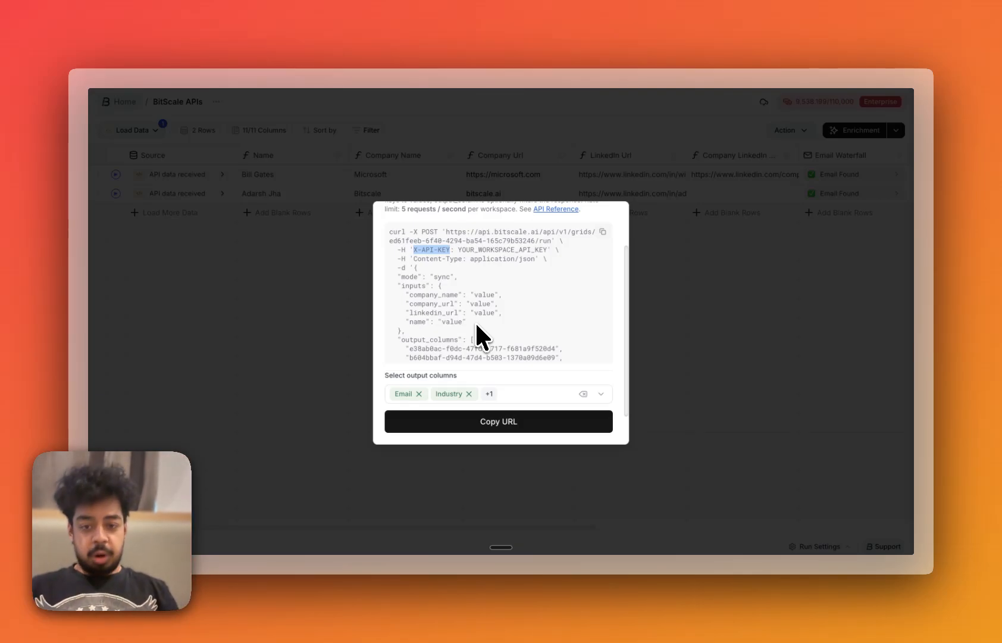
pyautogui.scroll(-2, 475, 320)
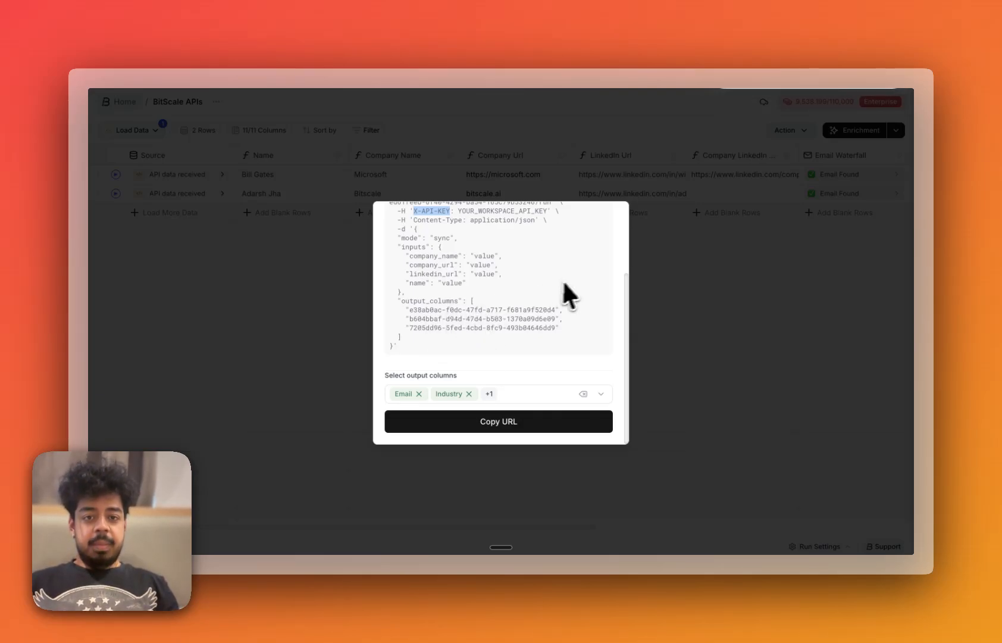
pyautogui.scroll(5, 571, 277)
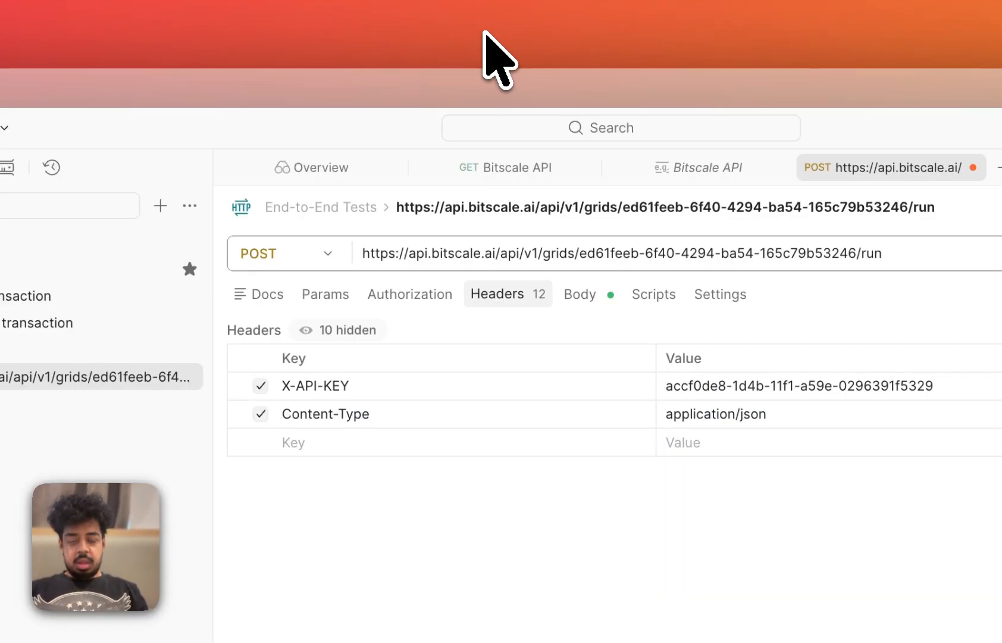
# Import the copied cURL run request into the End-to-End Tests collection, keeping its suggested request name.
pyautogui.click(191, 205)
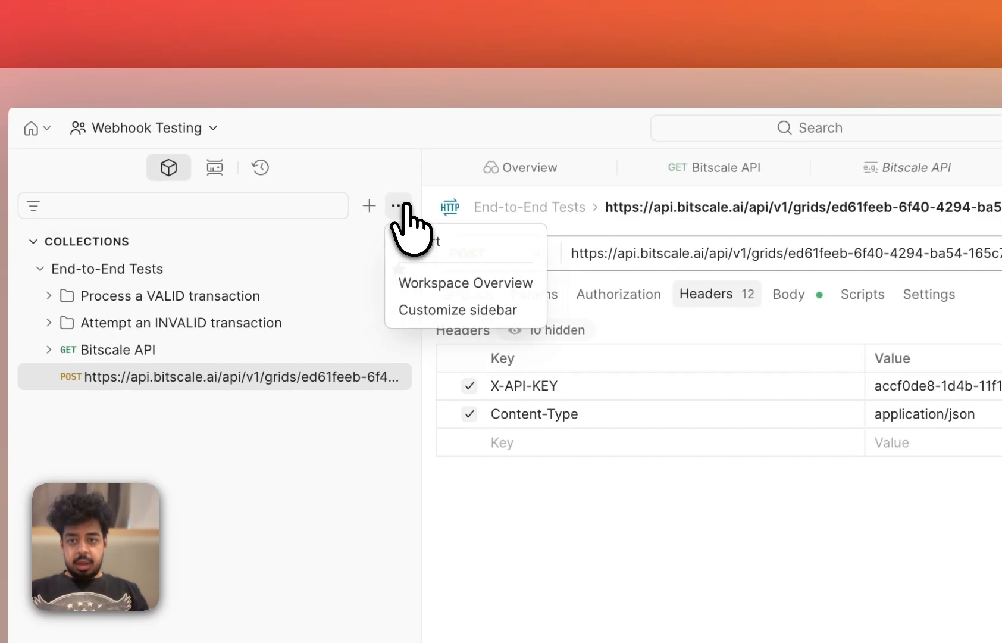
pyautogui.click(418, 241)
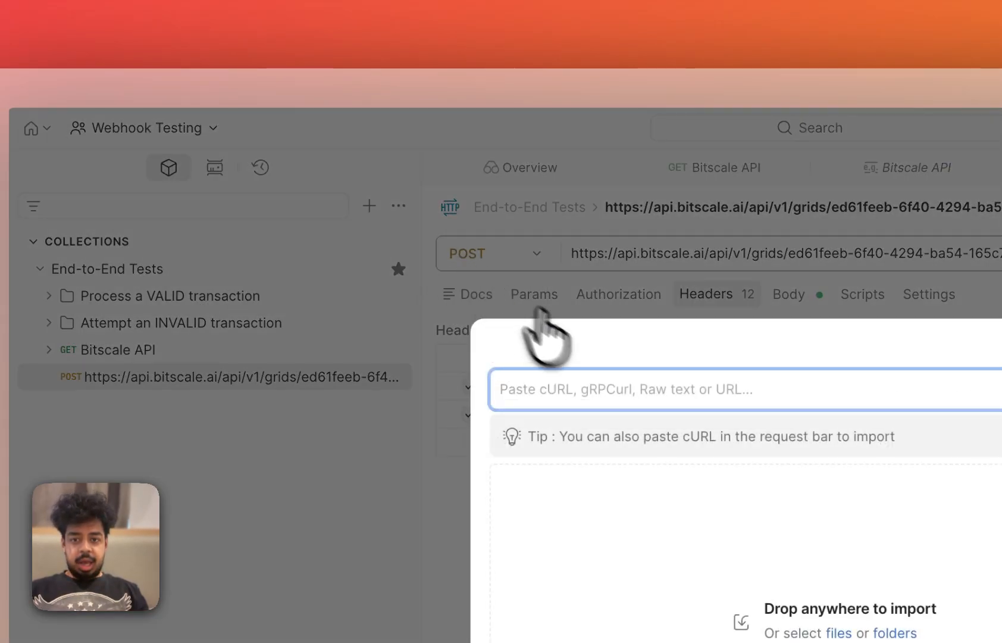
pyautogui.hotkey('ctrl', 'v')
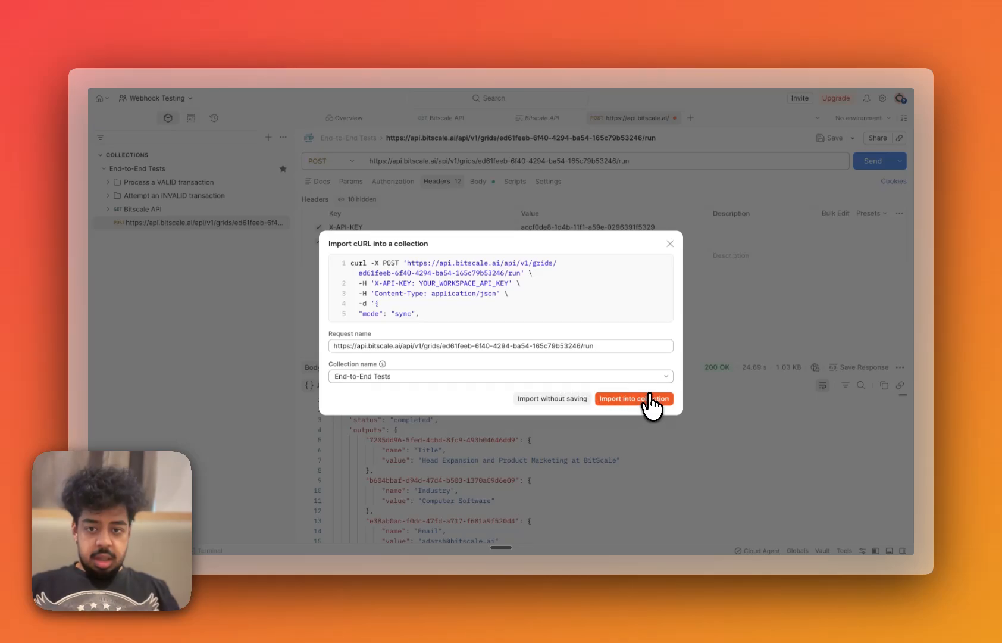
pyautogui.click(467, 376)
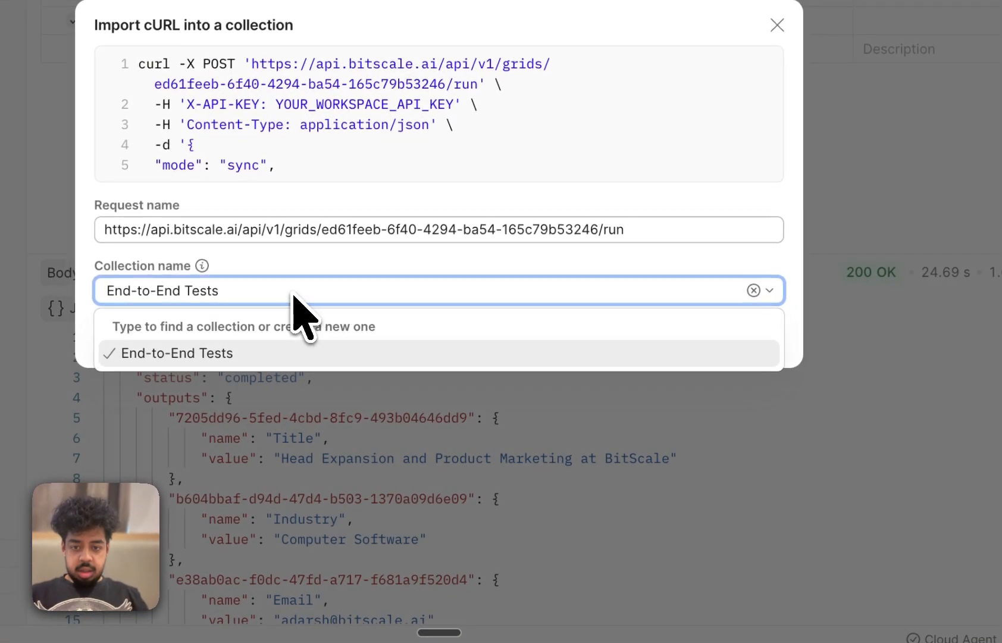
pyautogui.click(296, 296)
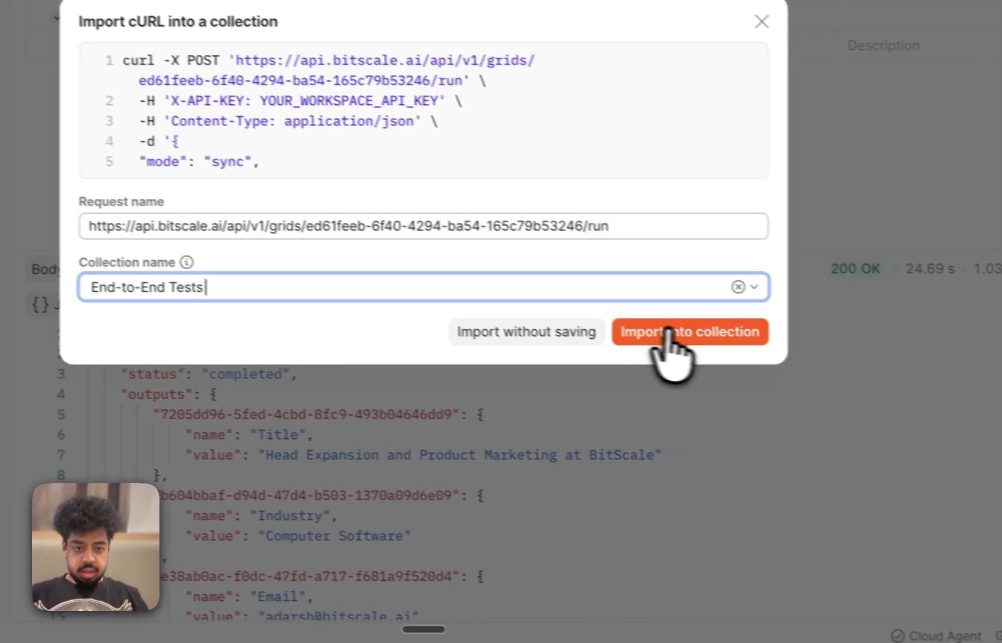
pyautogui.click(668, 330)
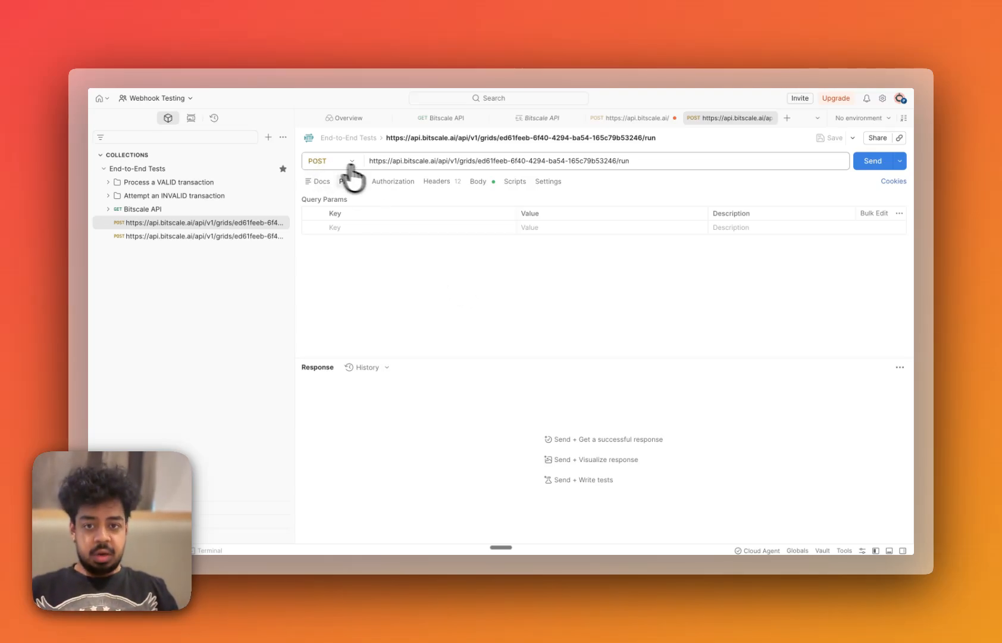
# Review the imported request's JSON body and headers, and copy the workspace API key from the BitScale workspace settings.
pyautogui.click(478, 181)
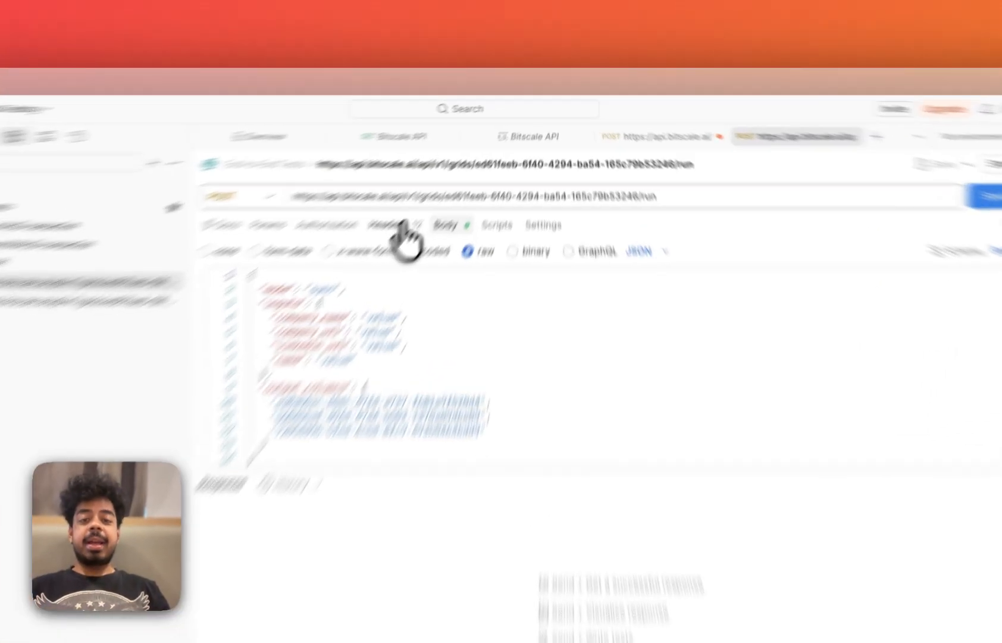
pyautogui.click(449, 180)
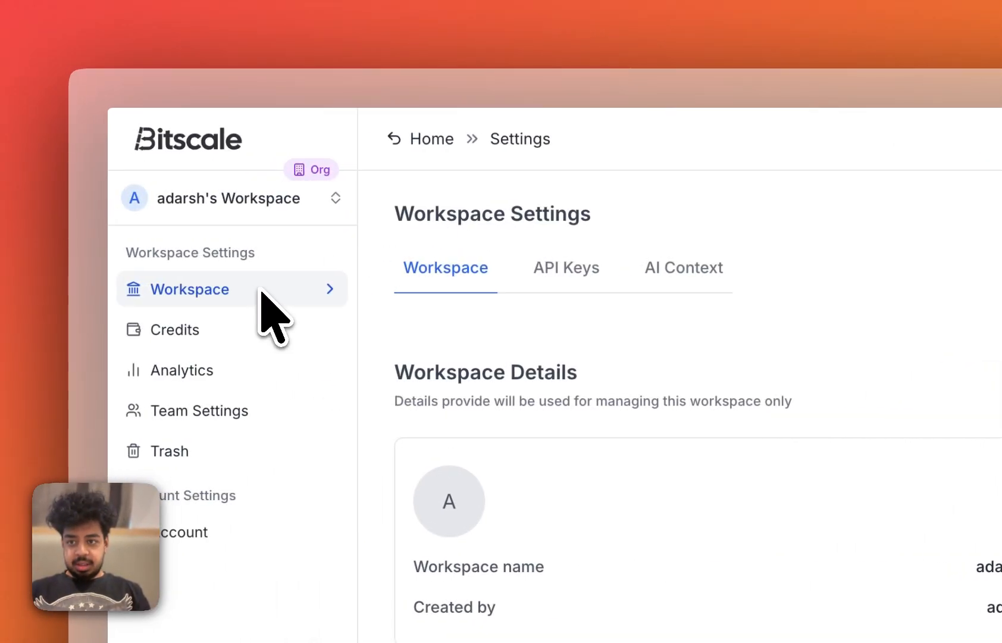
pyautogui.click(203, 146)
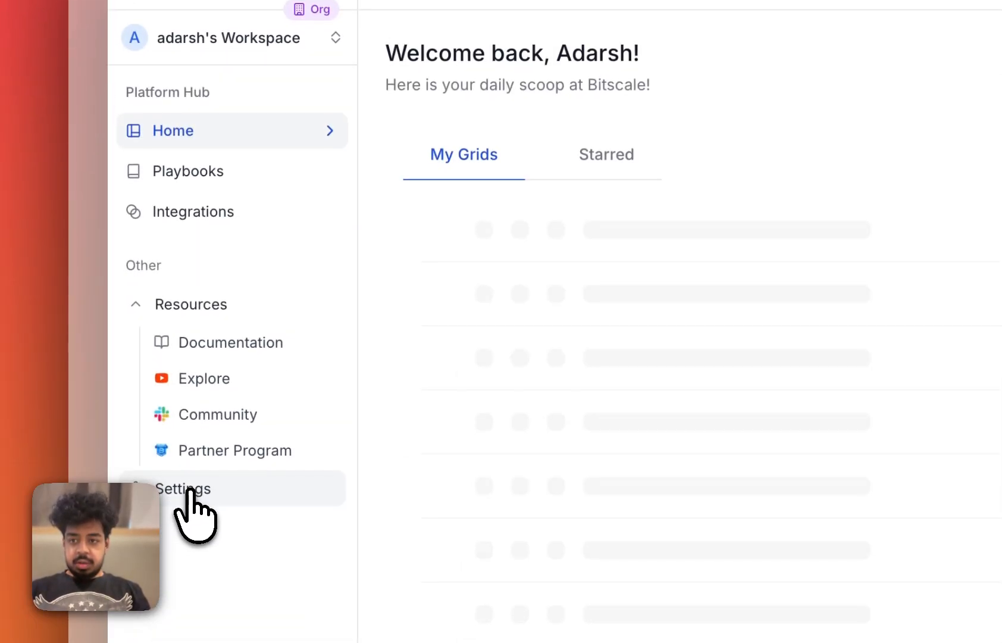
pyautogui.click(189, 490)
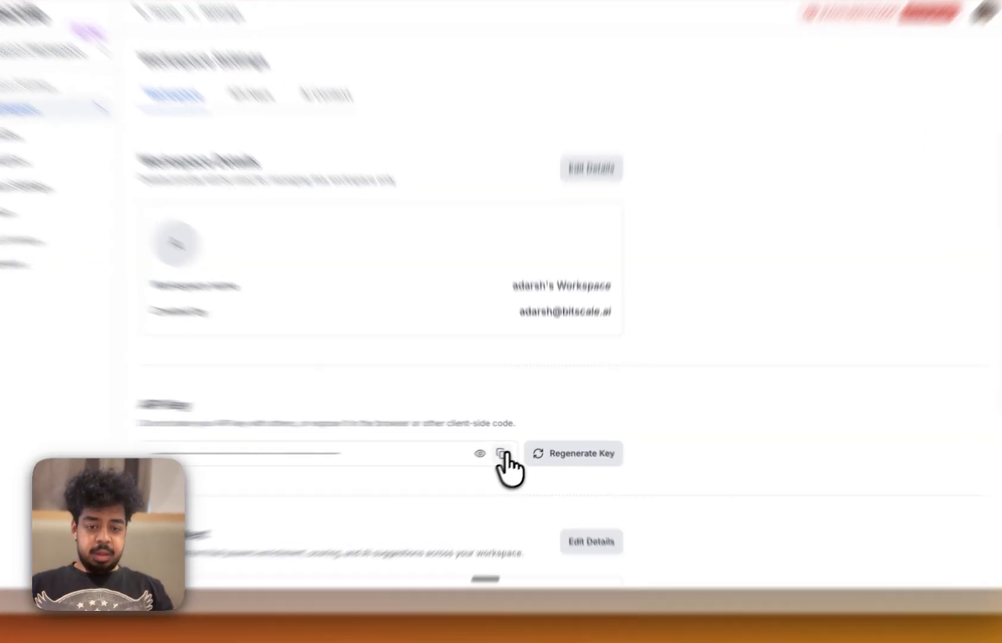
pyautogui.click(514, 450)
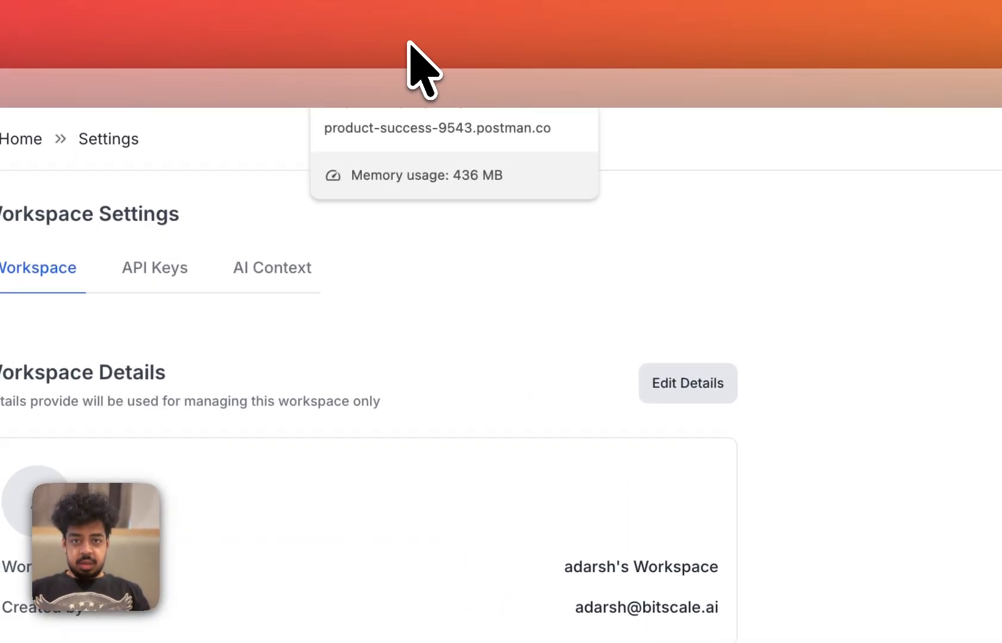
# Back in Postman, replace the X-API-KEY header's placeholder value in the imported request with the copied API key.
pyautogui.click(410, 45)
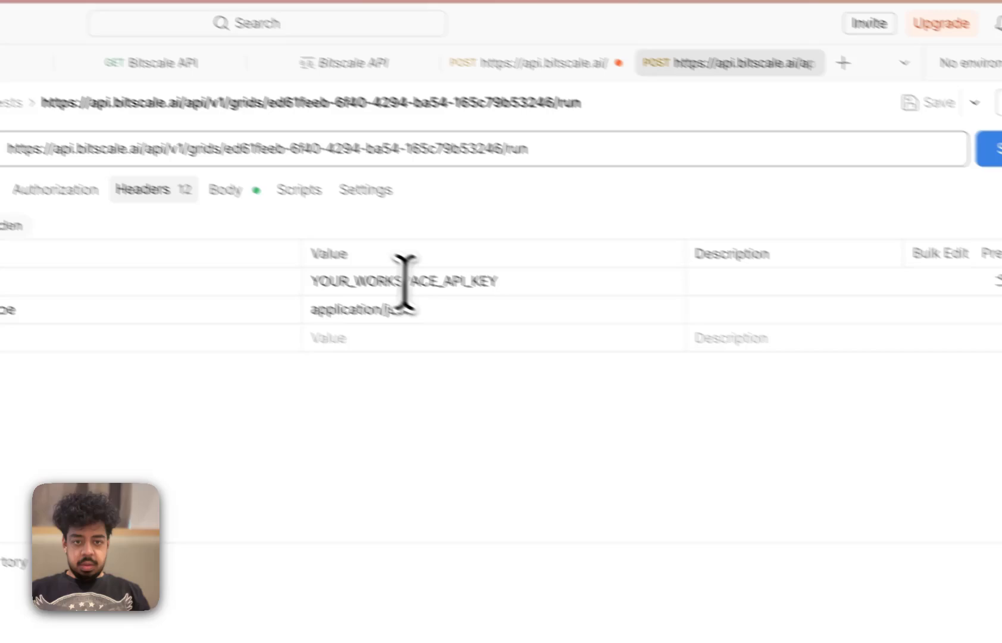
pyautogui.doubleClick(636, 383)
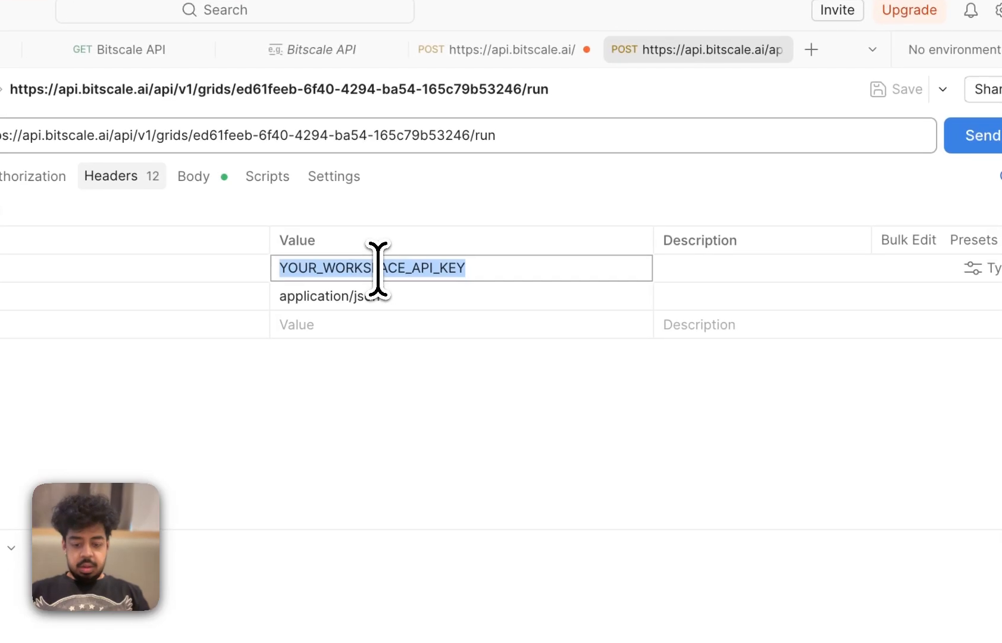
pyautogui.press('super+v')
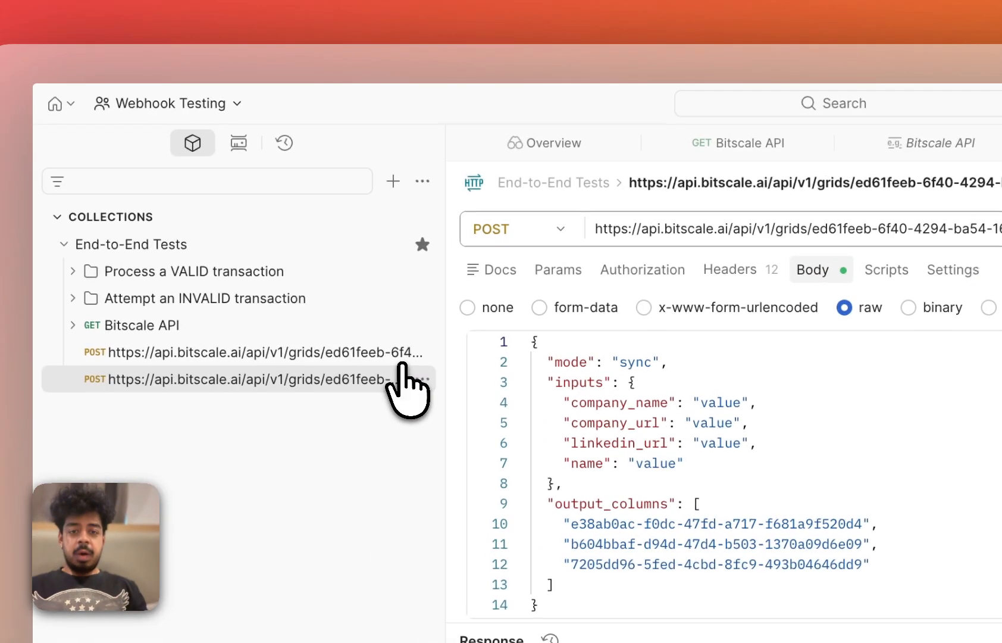
# Send the earlier saved POST run request with its filled-in body inputs, and check the new row's enrichment columns in the BitScale APIs grid.
pyautogui.click(321, 352)
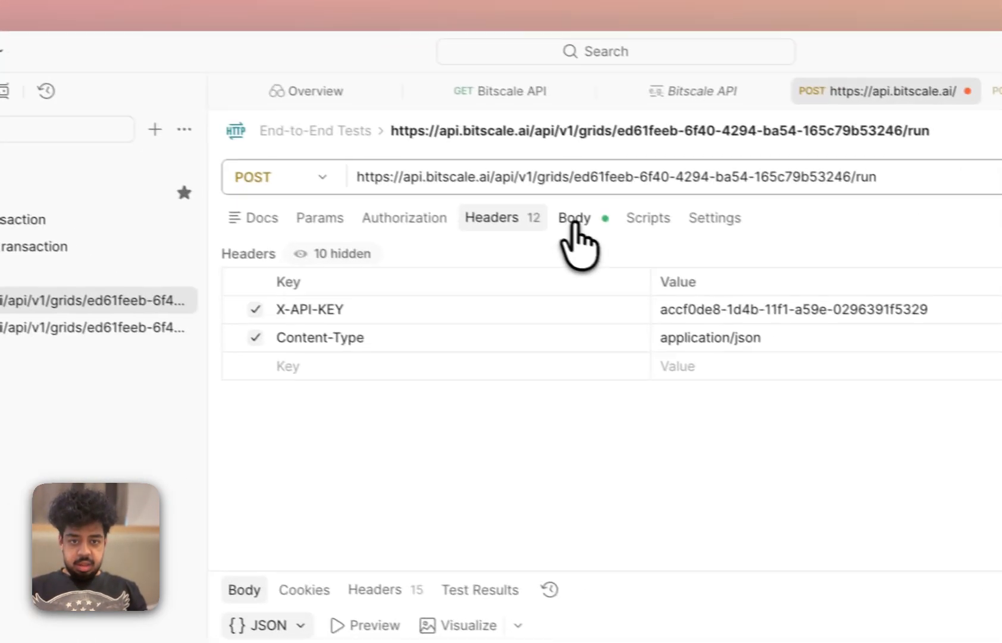
pyautogui.click(816, 271)
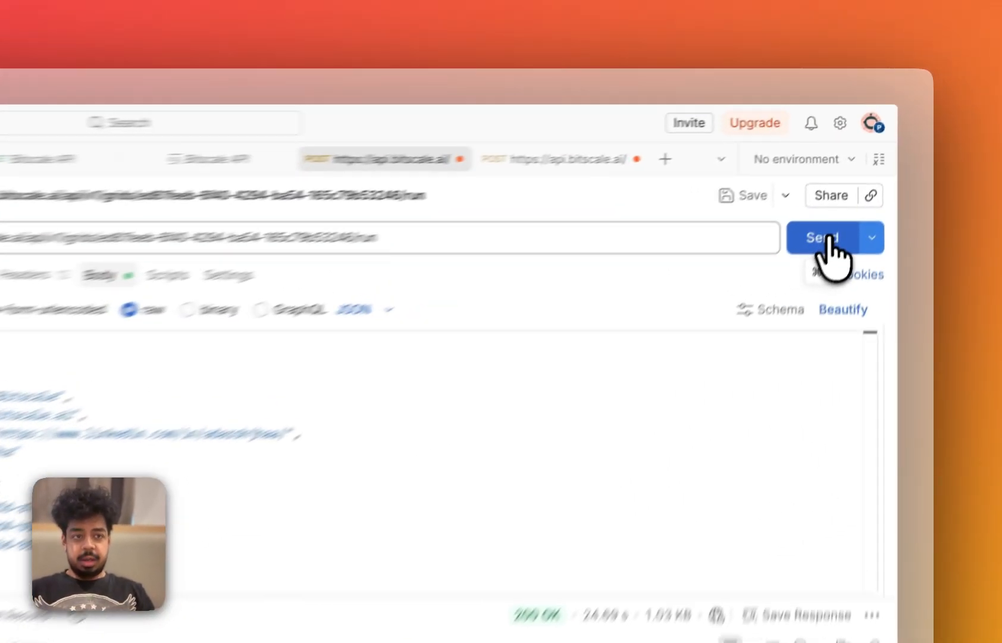
pyautogui.click(873, 162)
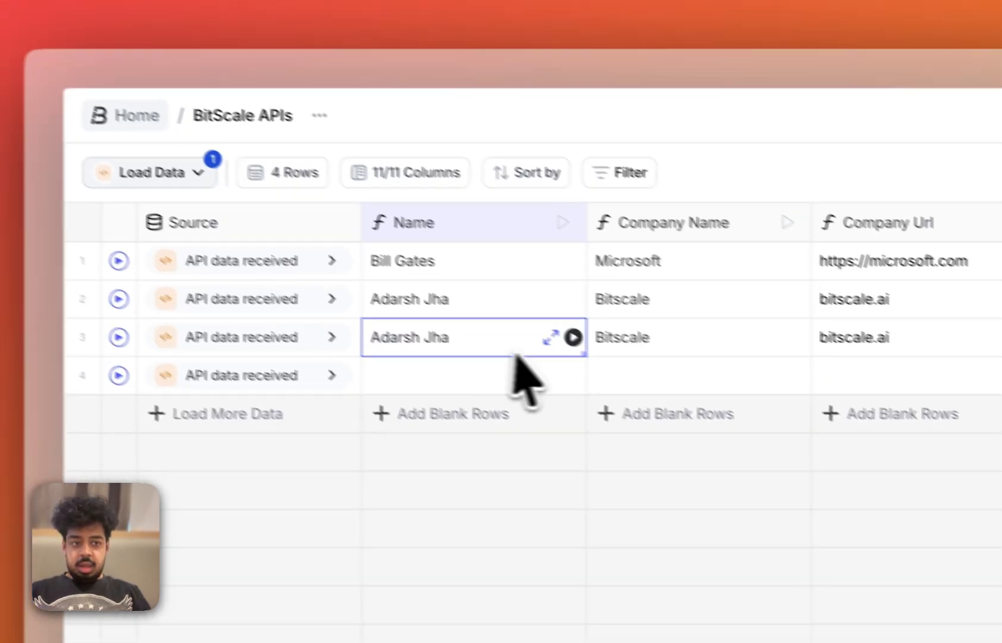
pyautogui.hscroll(10, 560, 372)
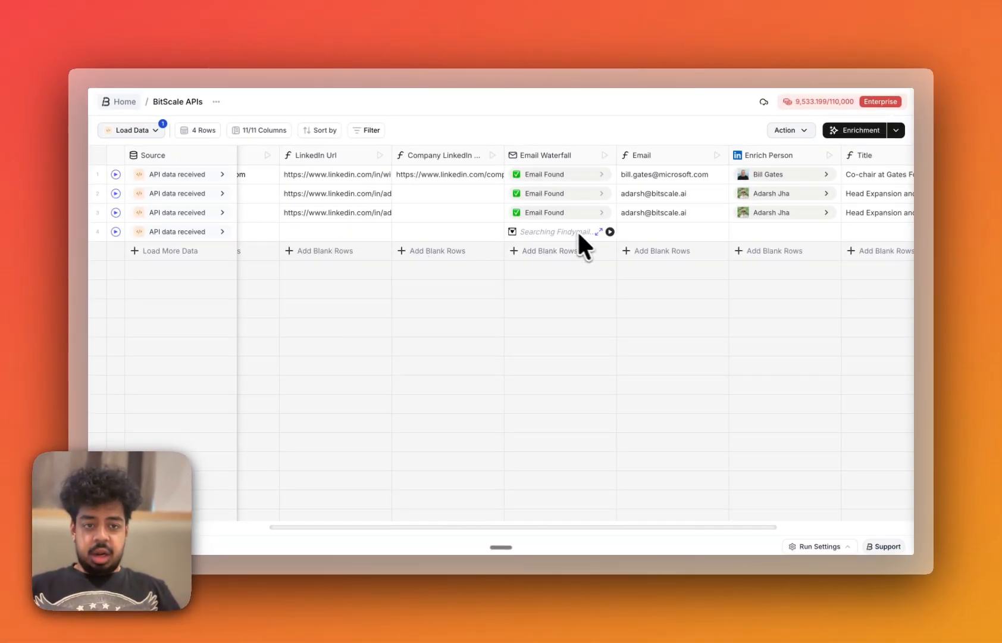
pyautogui.hscroll(5, 583, 232)
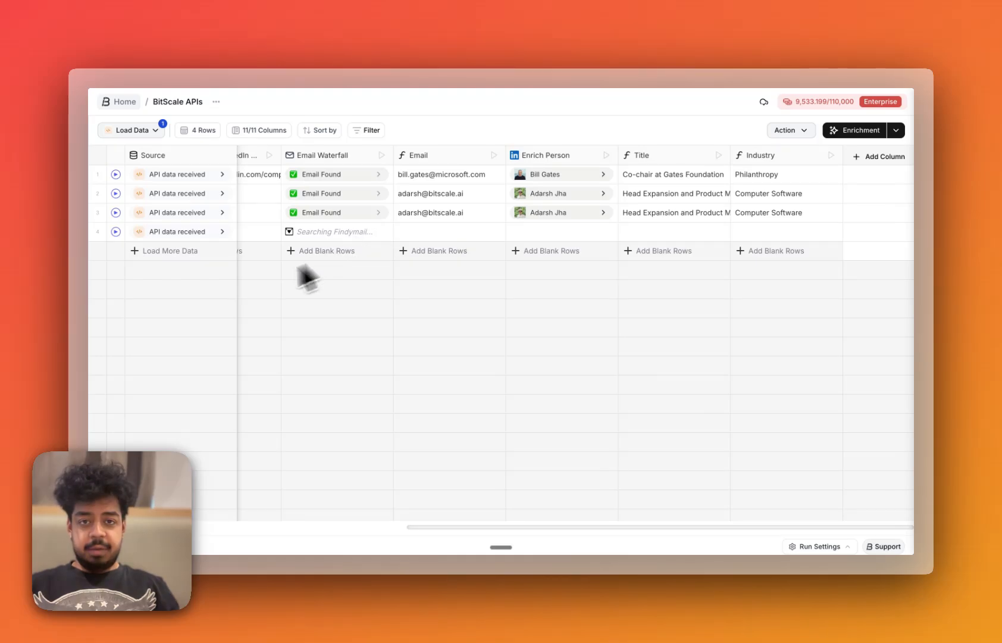